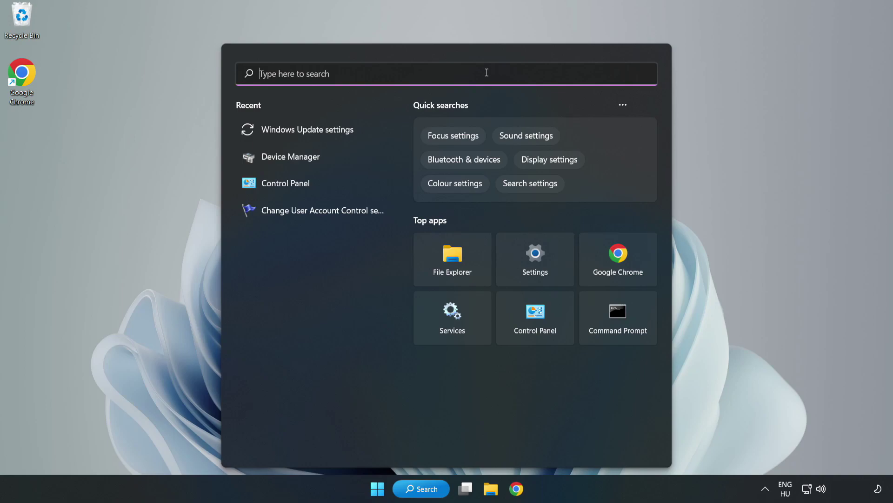
# Search Windows for "device manager", open Device Manager and reposition its window toward the middle of the desktop
pyautogui.write('device ')
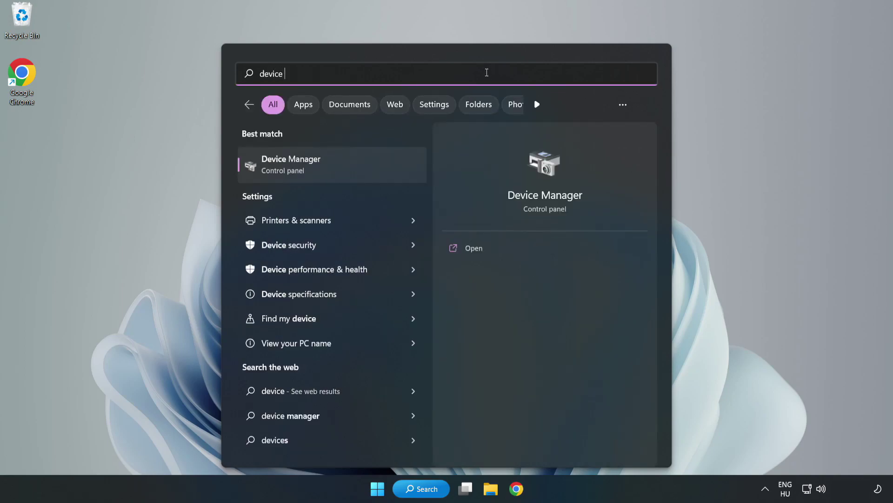
pyautogui.write('manager')
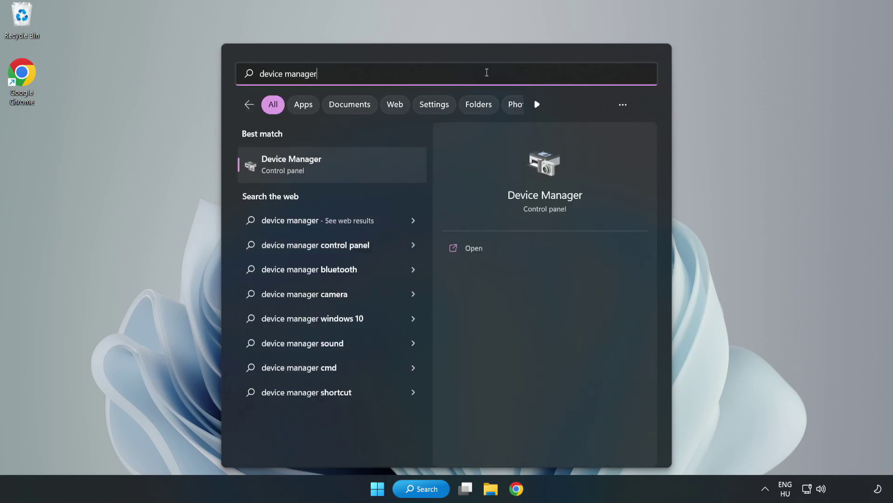
pyautogui.click(333, 173)
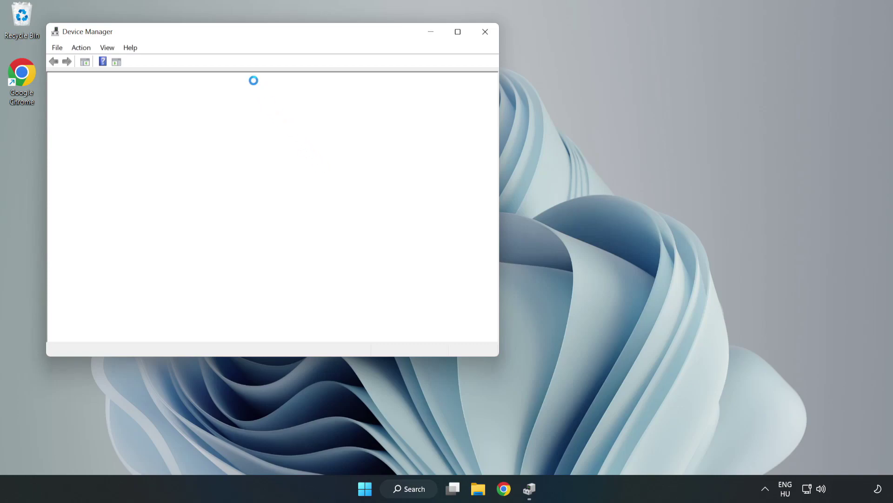
pyautogui.moveTo(240, 35); pyautogui.dragTo(398, 82)
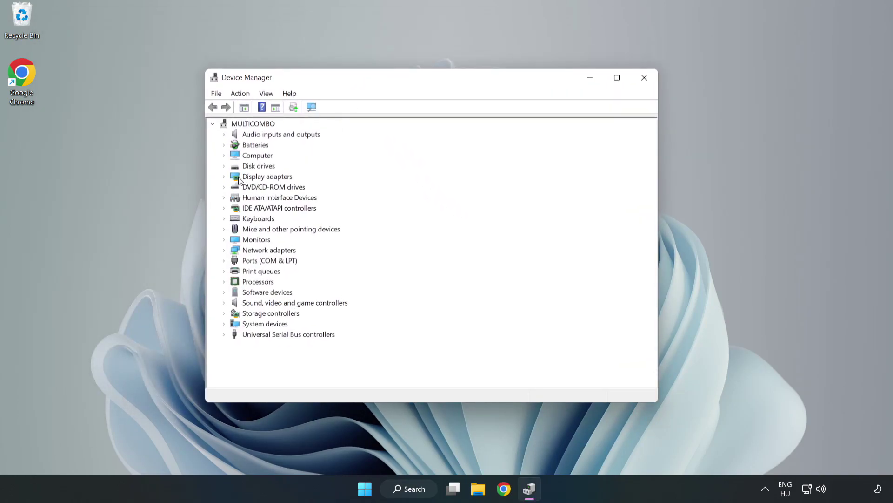
# Run an automatic driver update for the VMware SVGA 3D display adapter and close Device Manager
pyautogui.click(283, 177)
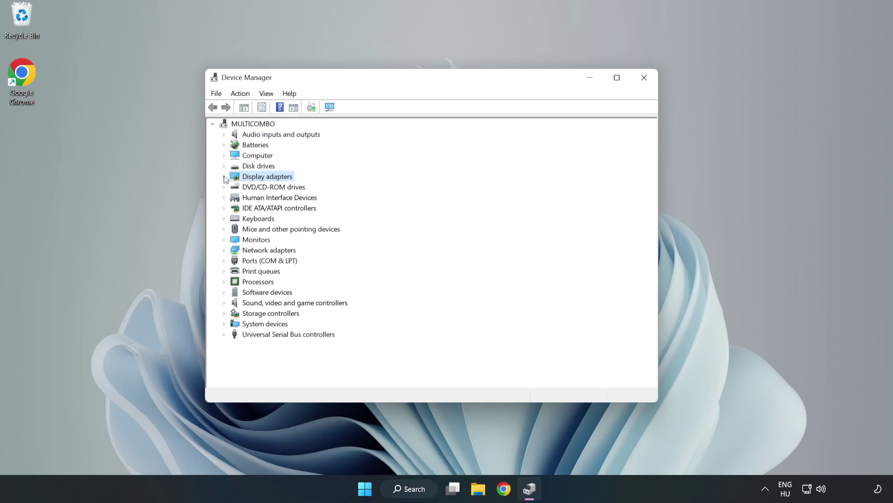
pyautogui.click(224, 176)
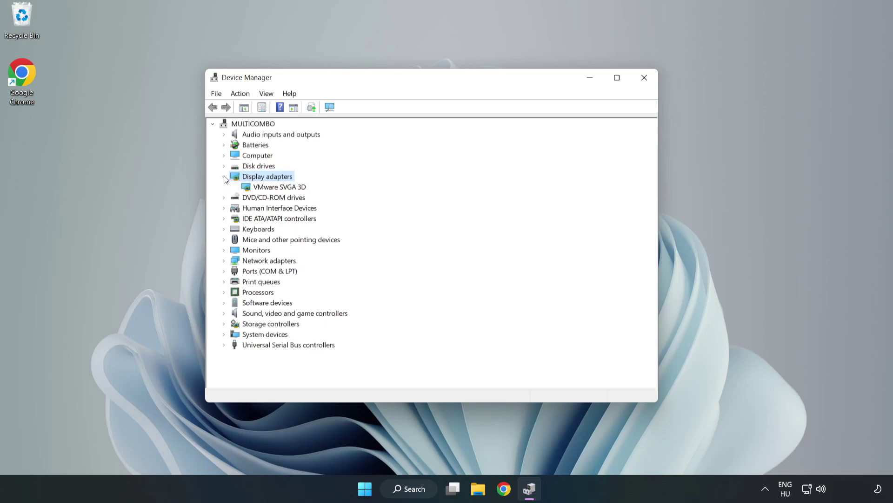
pyautogui.click(248, 187)
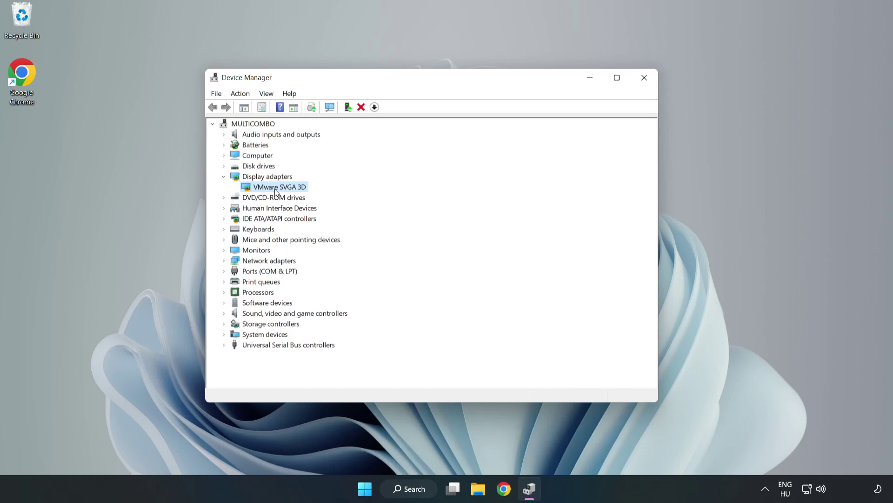
pyautogui.rightClick(278, 190)
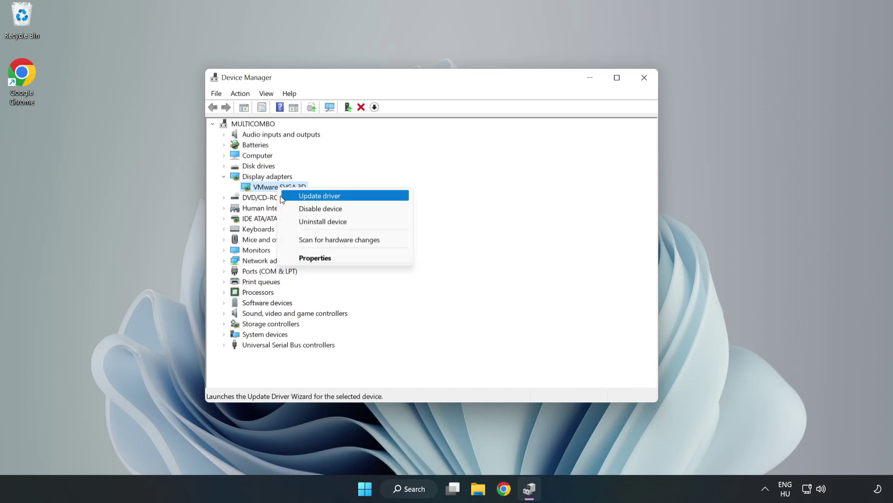
pyautogui.click(346, 197)
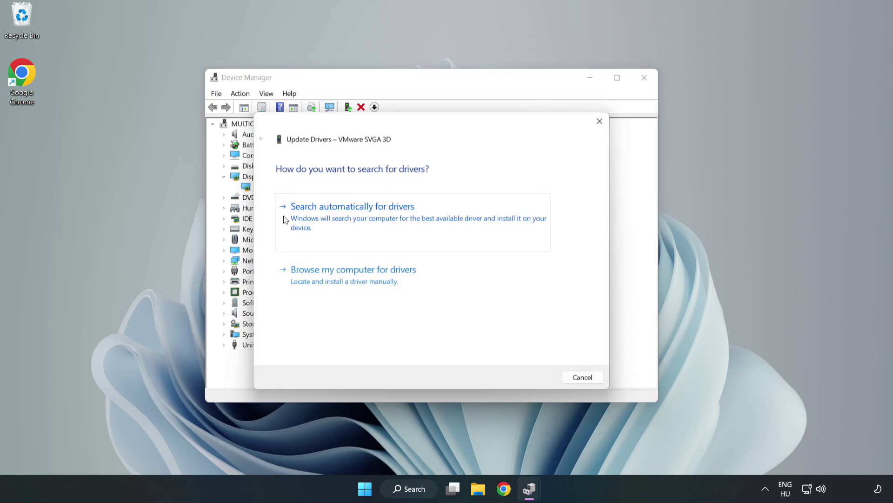
pyautogui.click(356, 217)
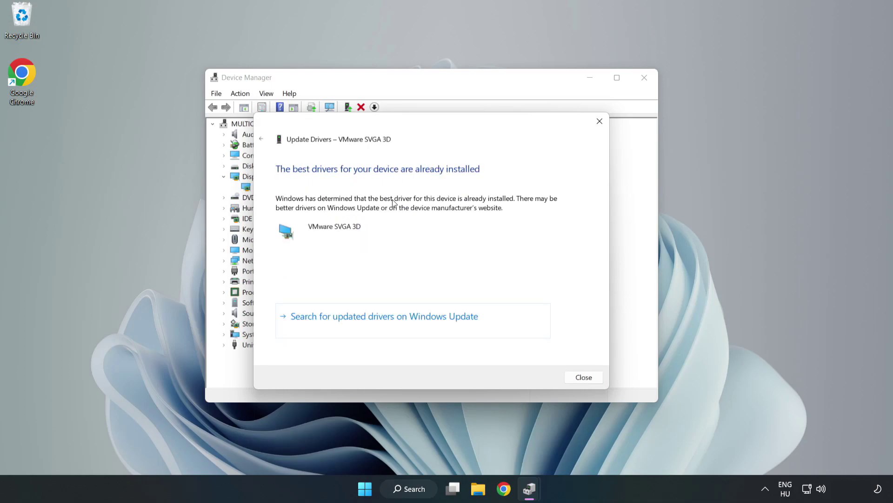
pyautogui.click(587, 377)
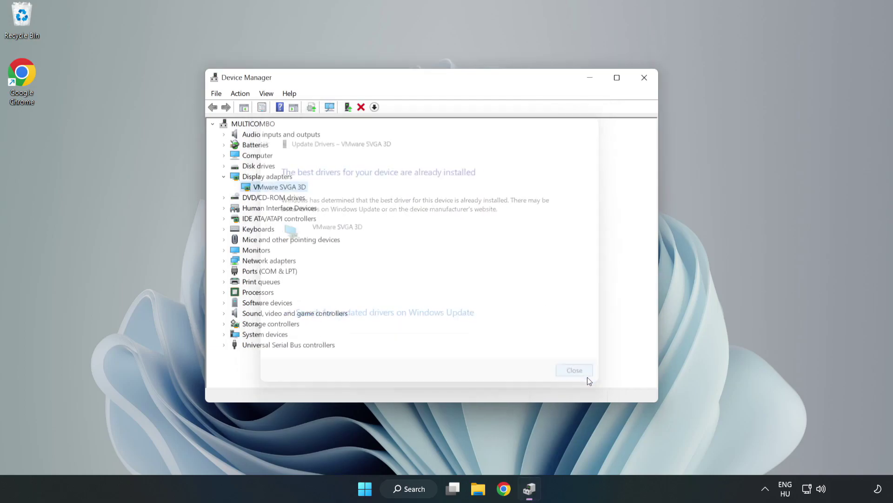
pyautogui.click(645, 80)
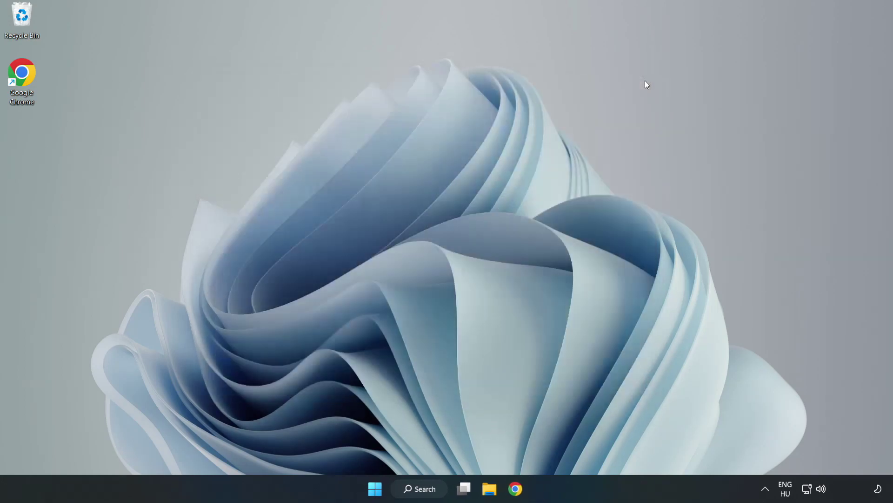
# Open the Windows Update settings by searching for "updates", check for updates and close Settings
pyautogui.click(421, 489)
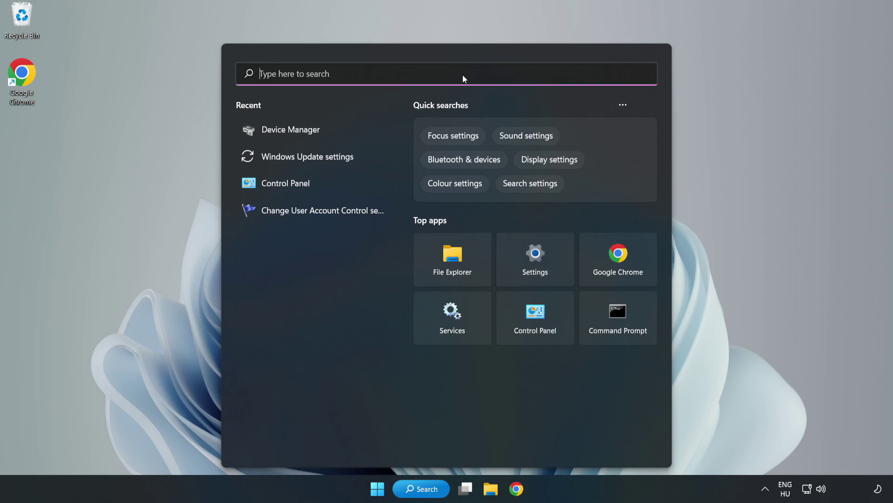
pyautogui.write('updates')
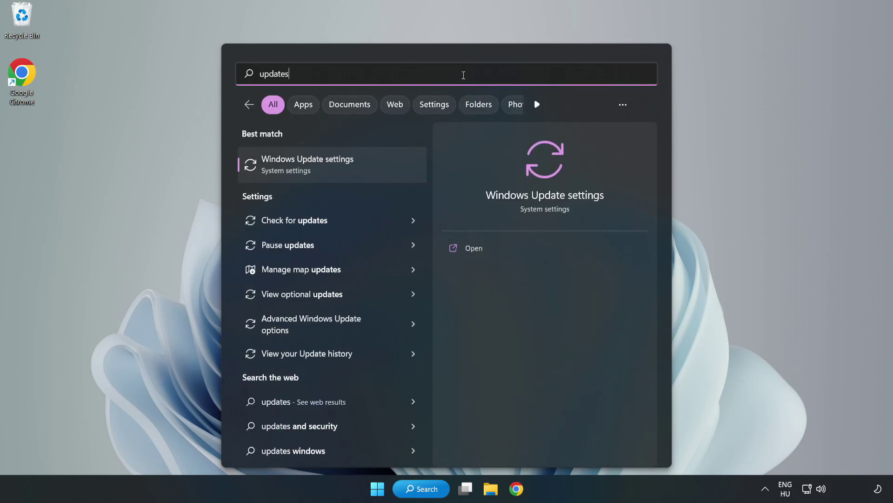
pyautogui.click(319, 166)
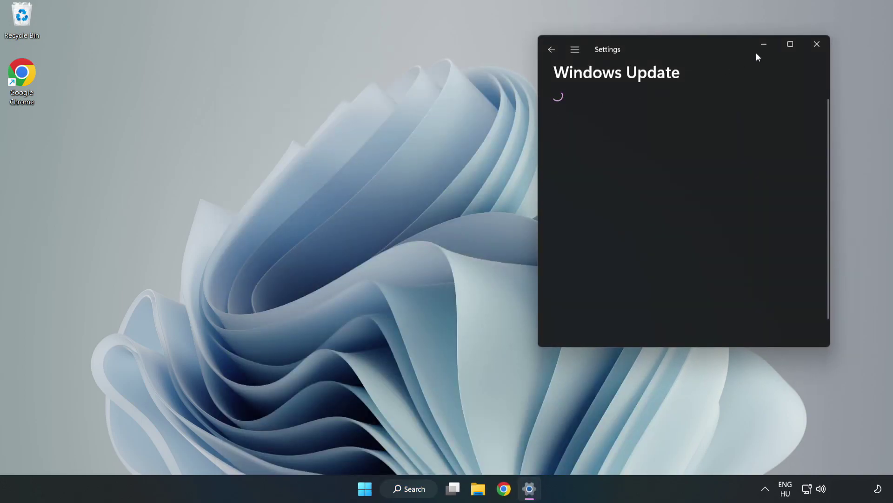
pyautogui.click(795, 43)
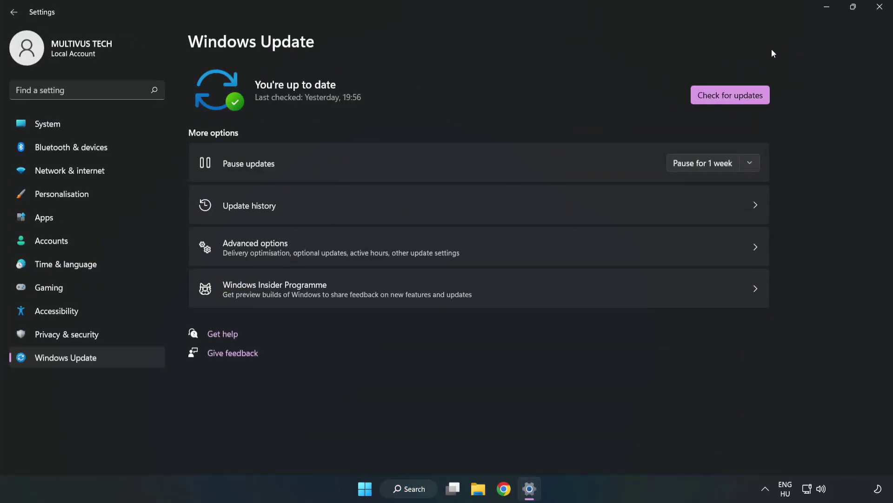
pyautogui.click(728, 96)
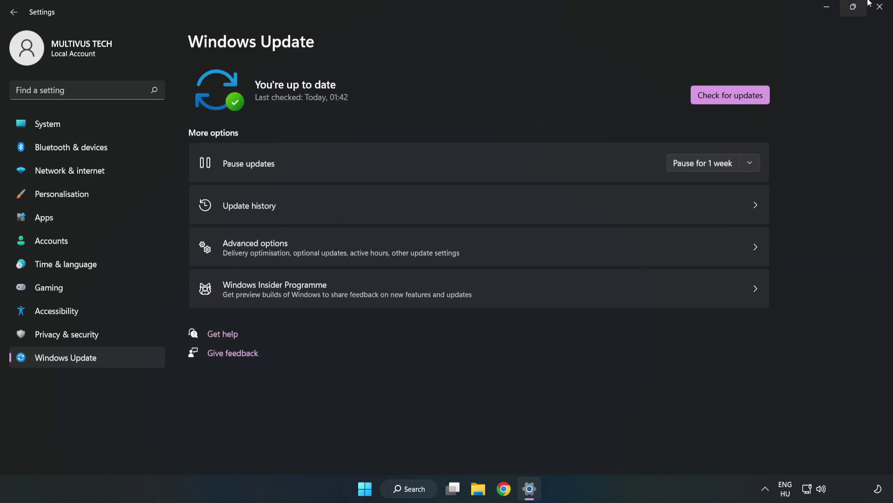
pyautogui.click(879, 8)
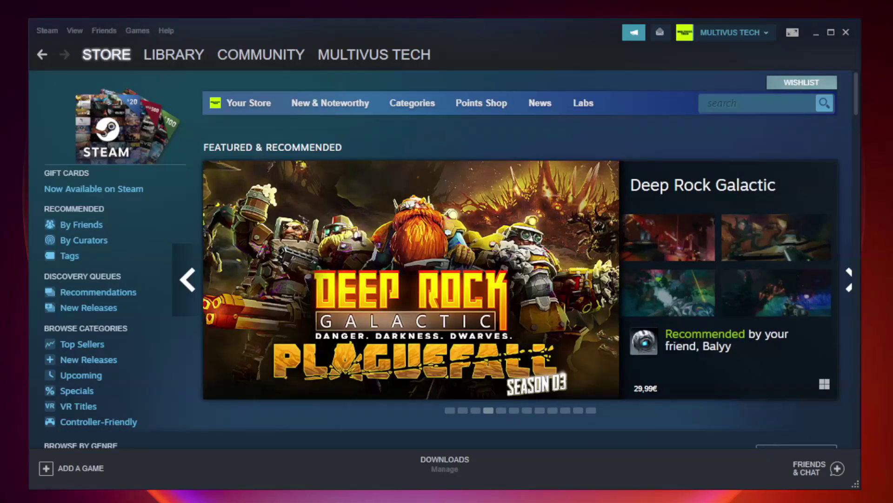
# In the Steam library, open the properties of YOUR NOT WORKING GAME and verify the integrity of its local game files
pyautogui.moveTo(151, 60)
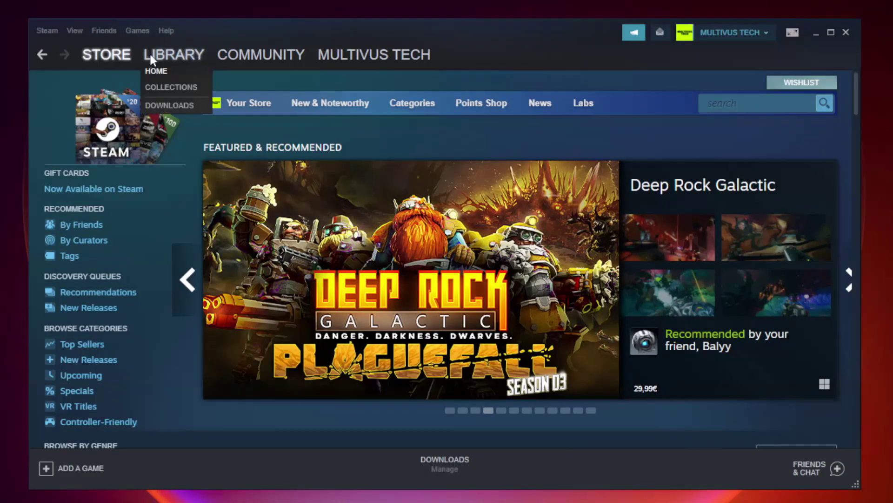
pyautogui.click(181, 59)
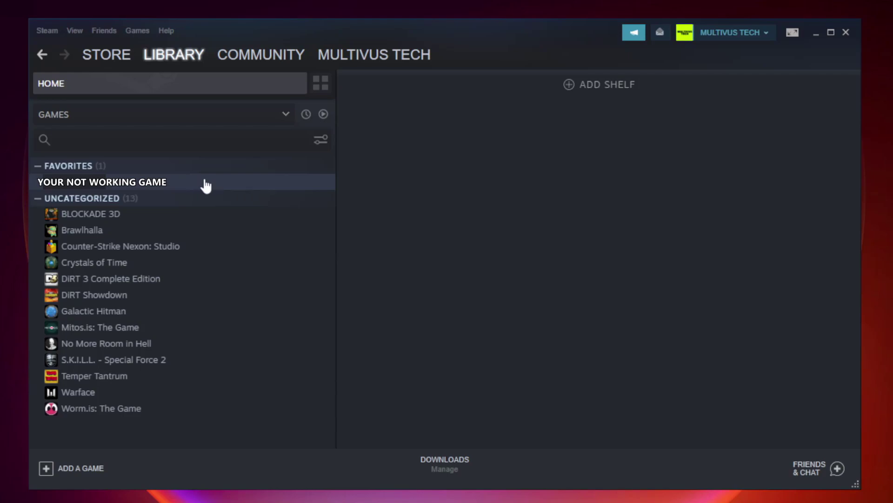
pyautogui.rightClick(193, 184)
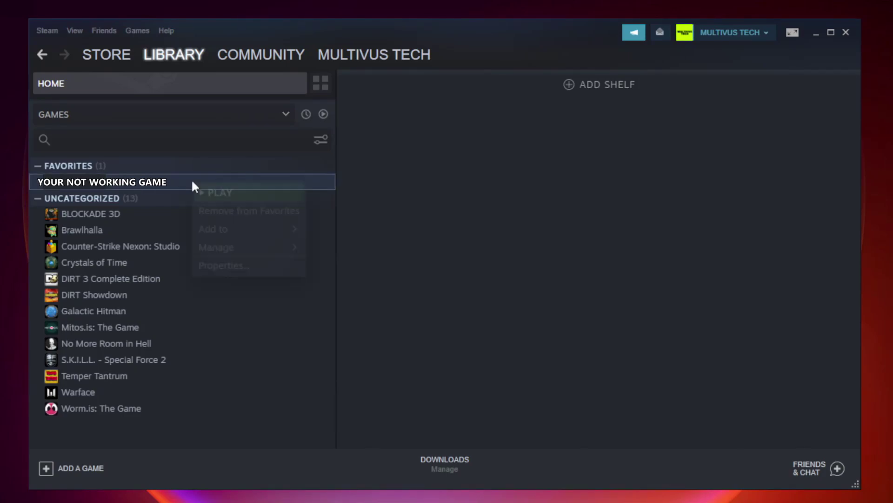
pyautogui.click(245, 264)
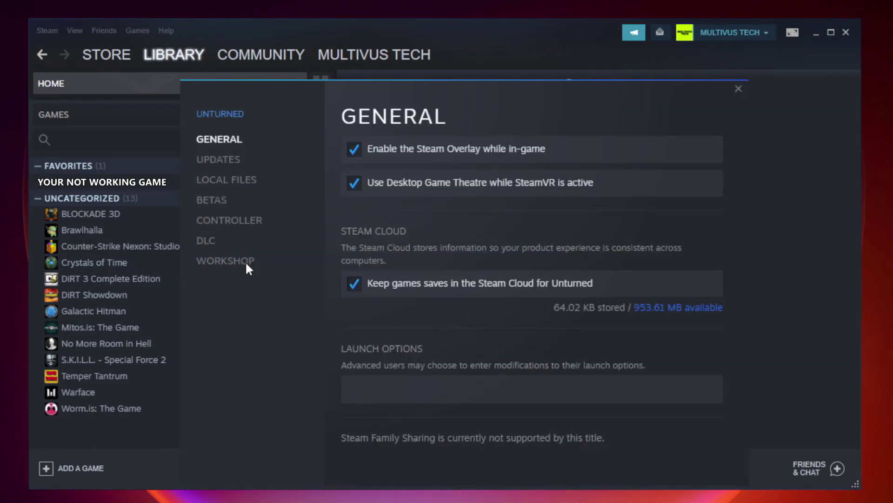
pyautogui.click(237, 183)
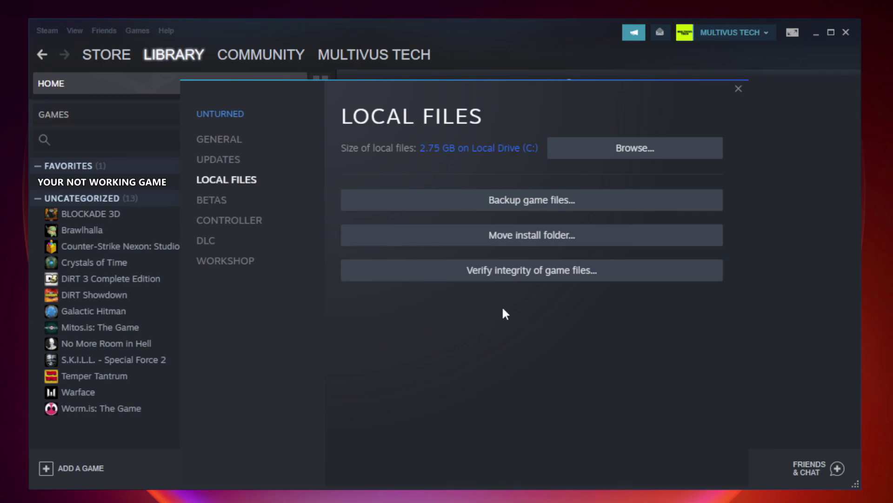
pyautogui.click(539, 276)
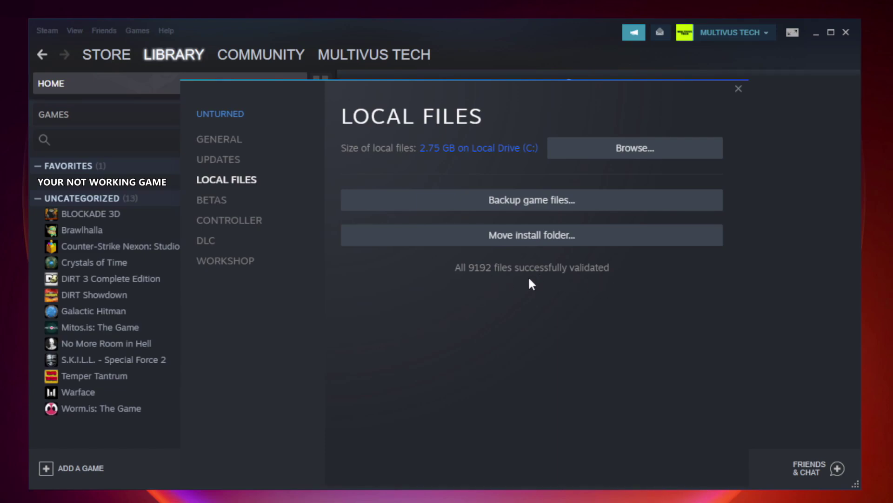
# Browse the game's local files in File Explorer and open the properties of the YOUR NOT WORKING GAME shortcut
pyautogui.click(637, 149)
pyautogui.moveTo(857, 244); pyautogui.dragTo(858, 320)
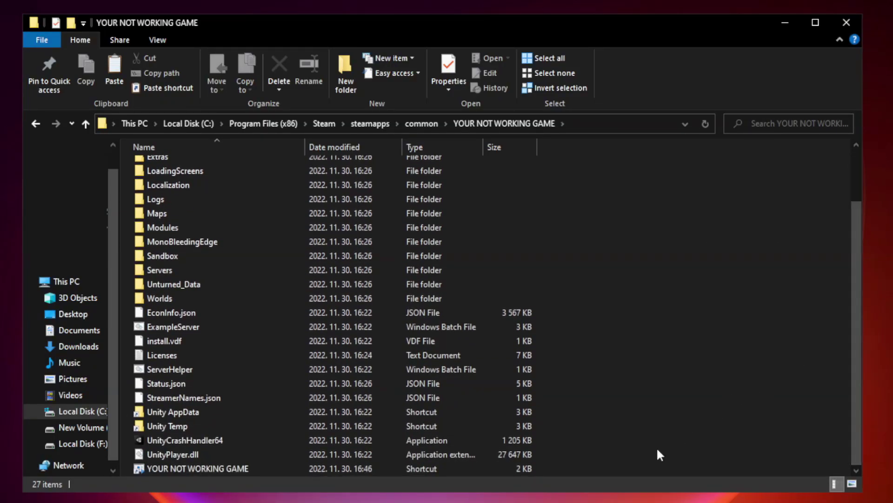
pyautogui.click(292, 469)
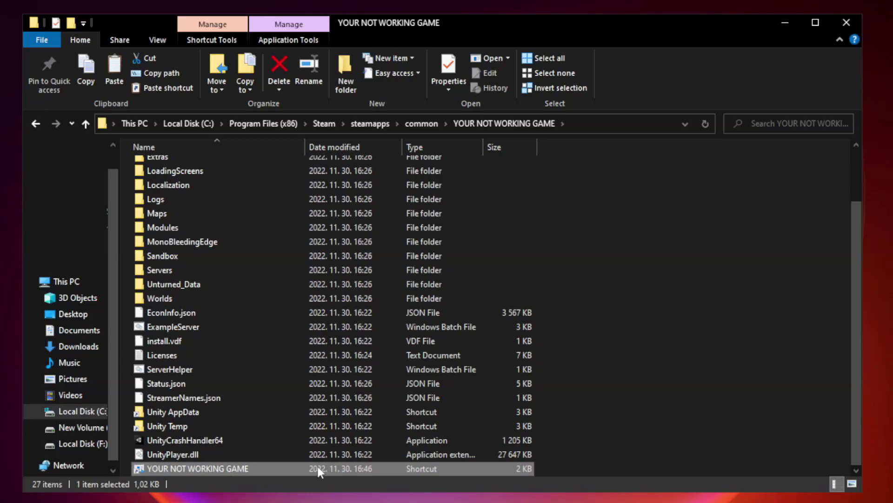
pyautogui.rightClick(302, 469)
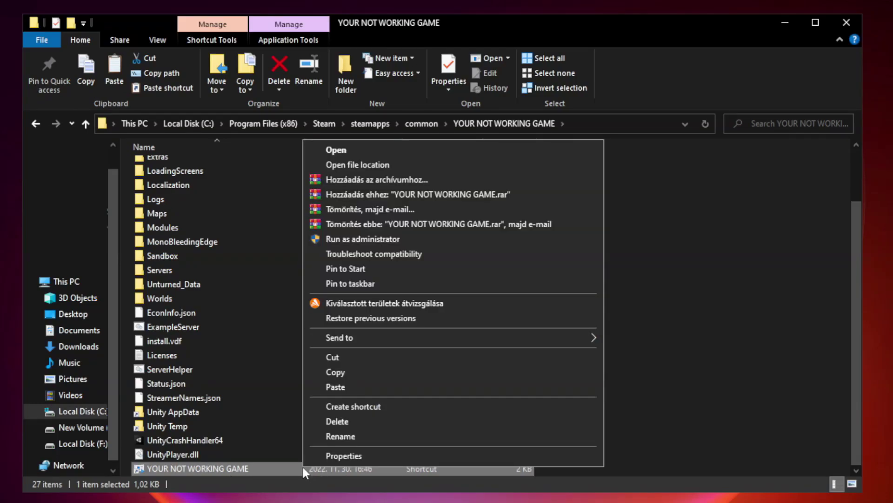
pyautogui.click(450, 458)
pyautogui.moveTo(447, 246); pyautogui.dragTo(444, 101)
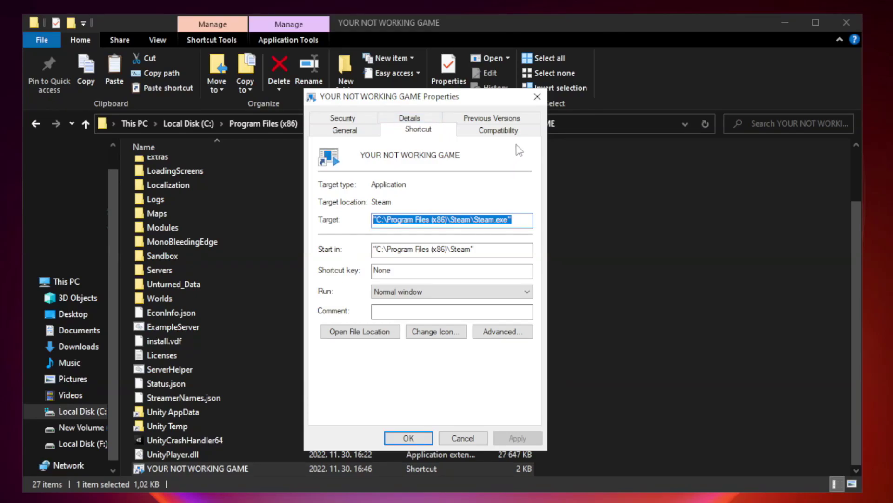
# Enable compatibility mode for the game shortcut and set it to Windows 8
pyautogui.click(493, 133)
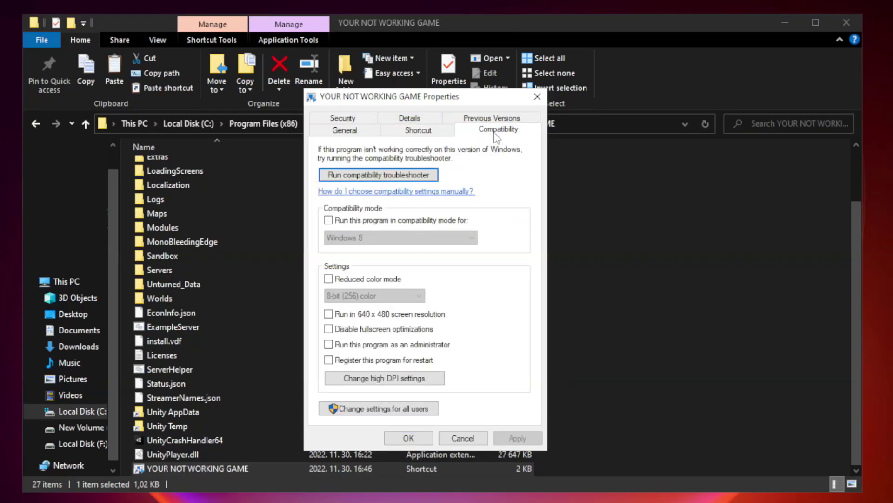
pyautogui.click(356, 224)
pyautogui.click(396, 236)
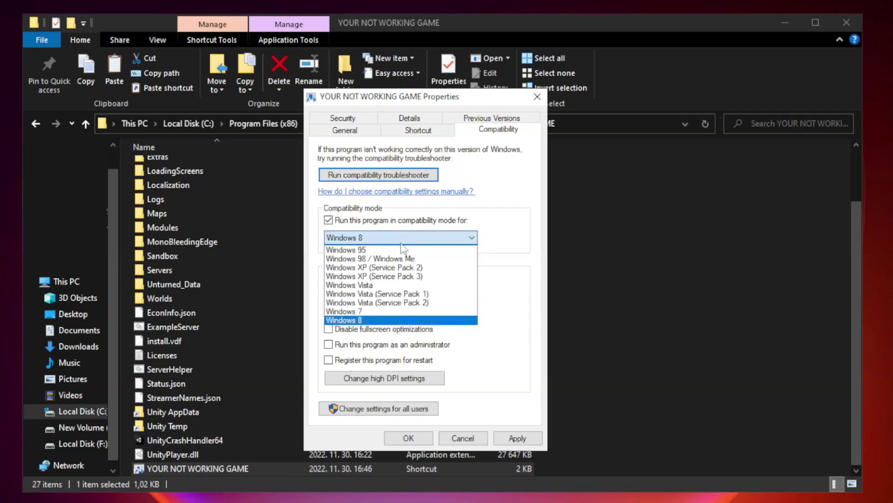
pyautogui.click(378, 320)
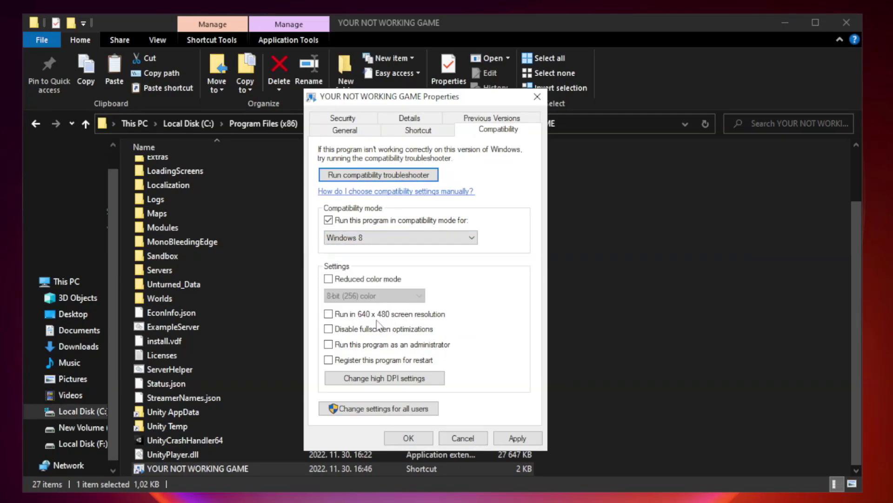
# Disable fullscreen optimizations and make the game shortcut run as administrator, apply the settings, and close the properties and game folder
pyautogui.click(350, 333)
pyautogui.click(515, 437)
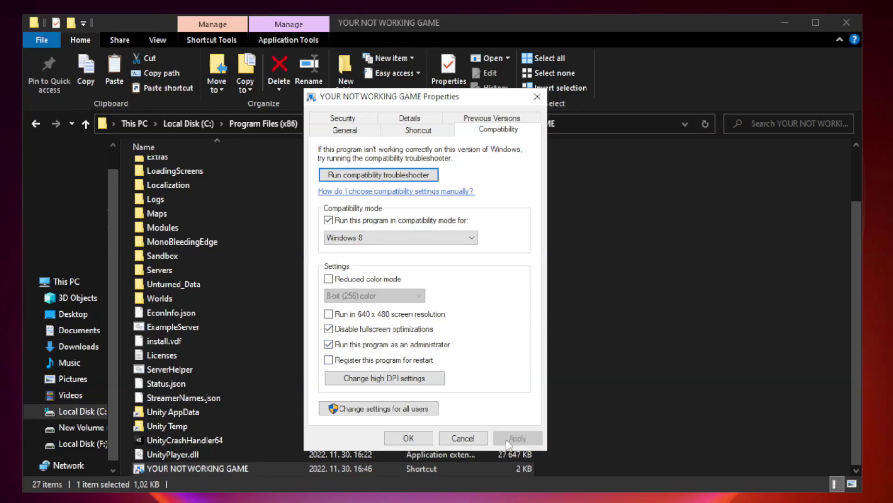
pyautogui.click(408, 438)
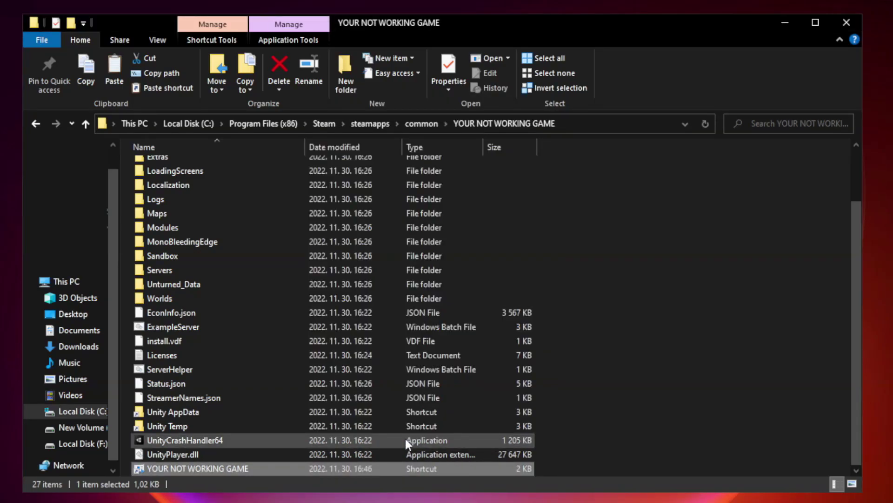
pyautogui.click(846, 24)
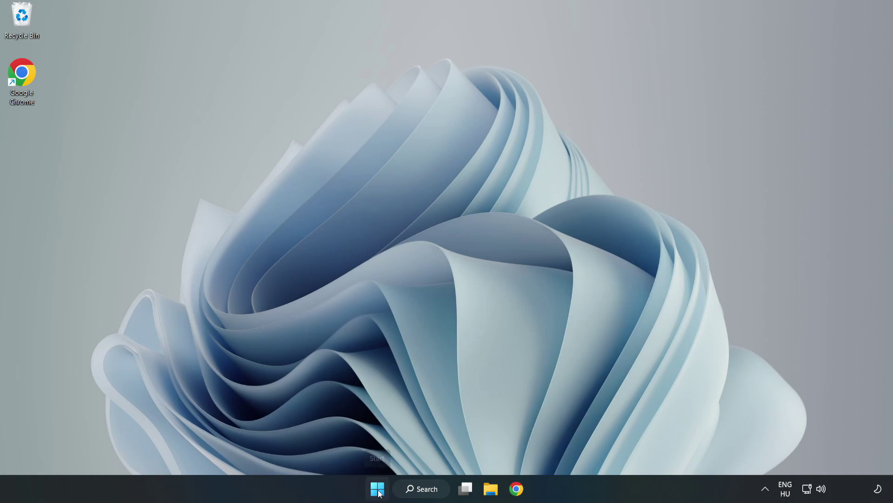
# In Task Manager, disable Cortana, Microsoft Edge, Microsoft Teams and Phone Link as startup apps, and close it
pyautogui.rightClick(379, 493)
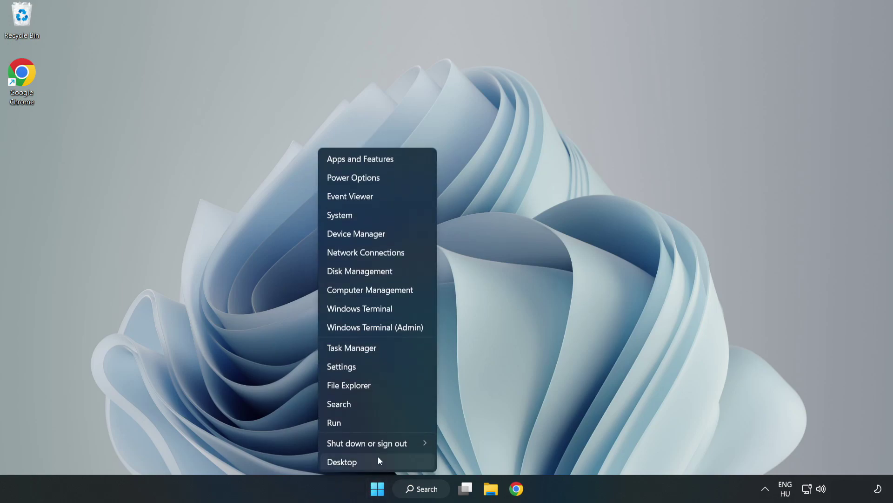
pyautogui.click(376, 348)
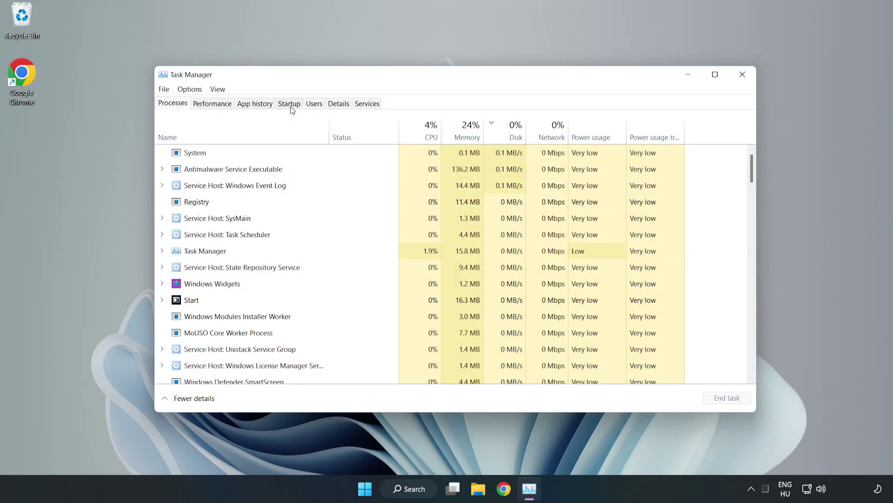
pyautogui.click(290, 106)
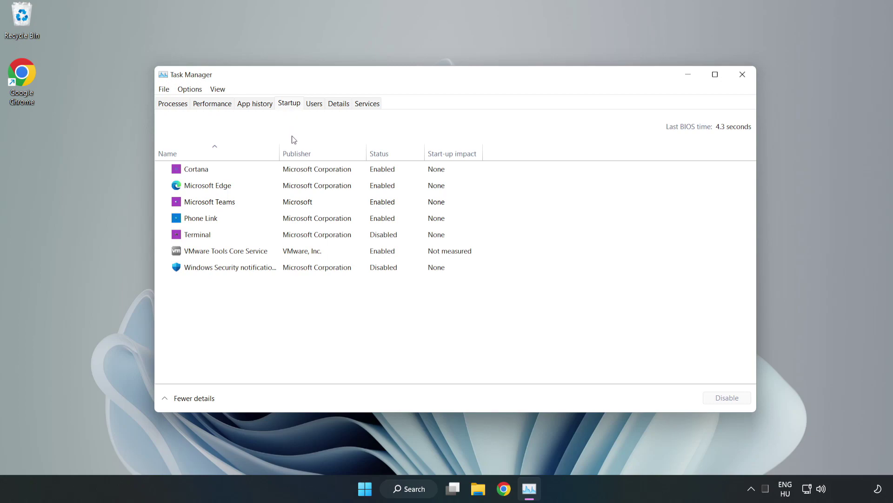
pyautogui.click(308, 174)
pyautogui.click(715, 397)
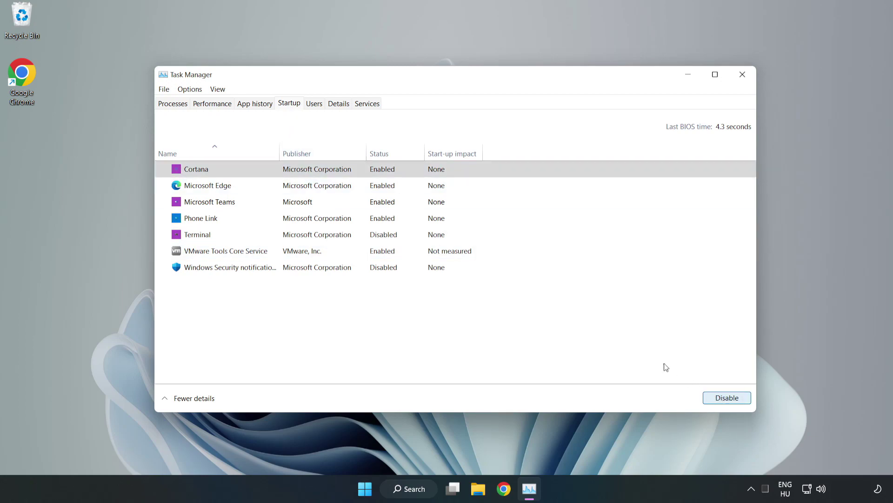
pyautogui.click(388, 186)
pyautogui.click(722, 398)
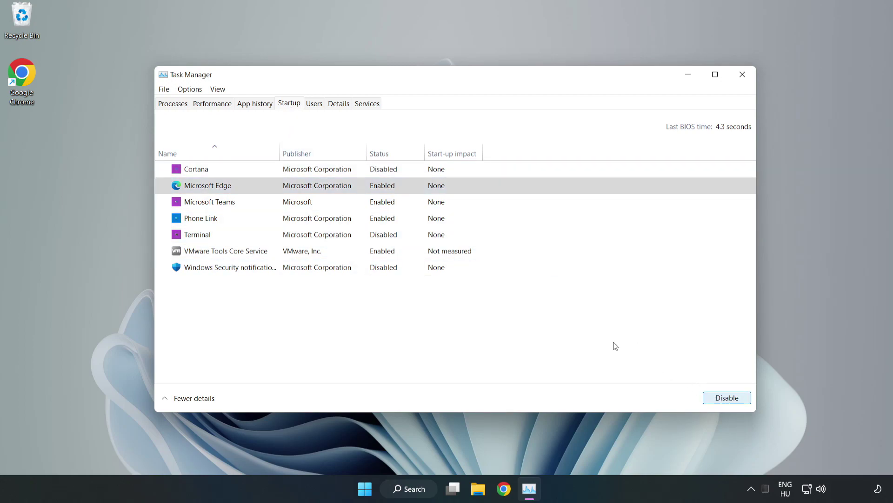
pyautogui.click(306, 201)
pyautogui.click(724, 399)
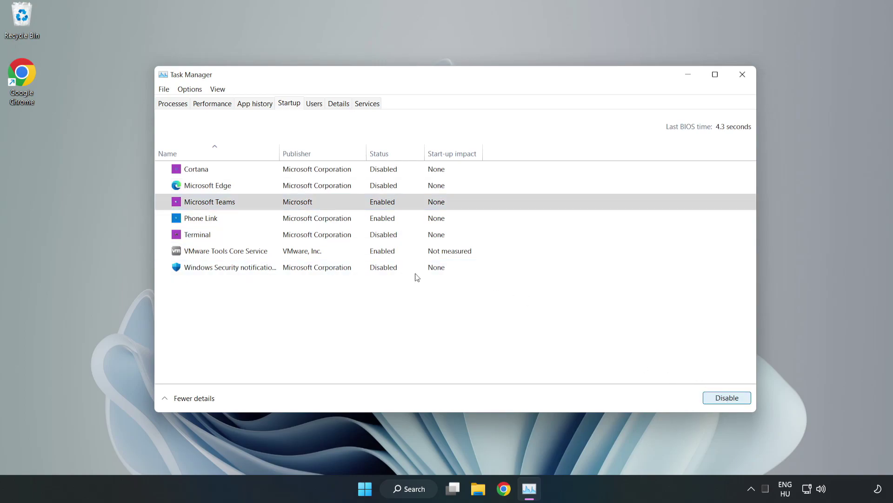
pyautogui.click(300, 221)
pyautogui.click(742, 405)
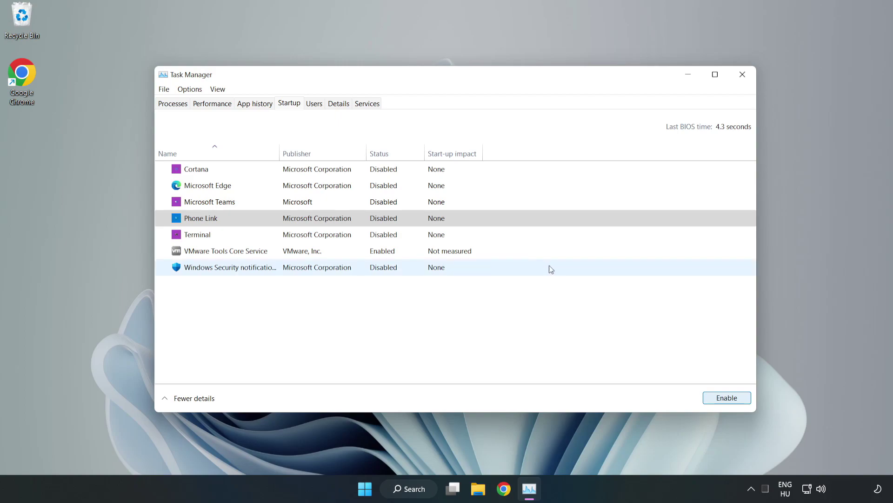
pyautogui.click(743, 75)
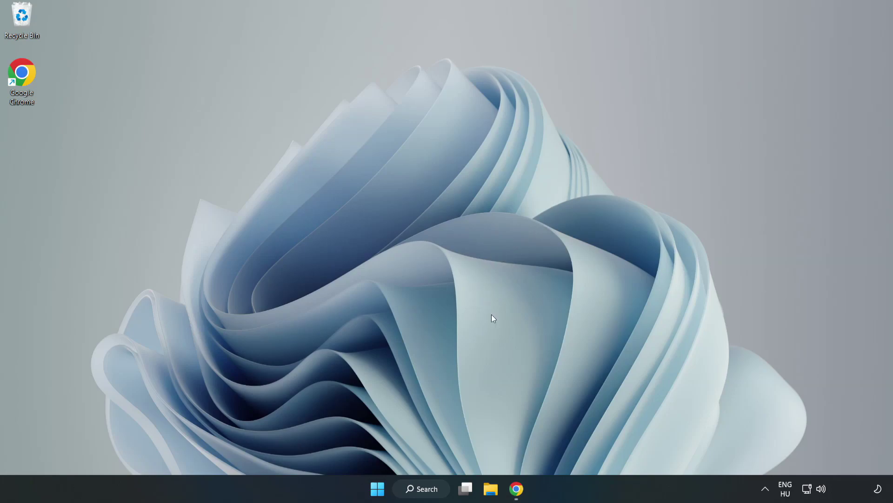
# Switch to Chrome and download the English DirectX End-User Runtime Web Installer from the Microsoft Download Center page
pyautogui.click(516, 495)
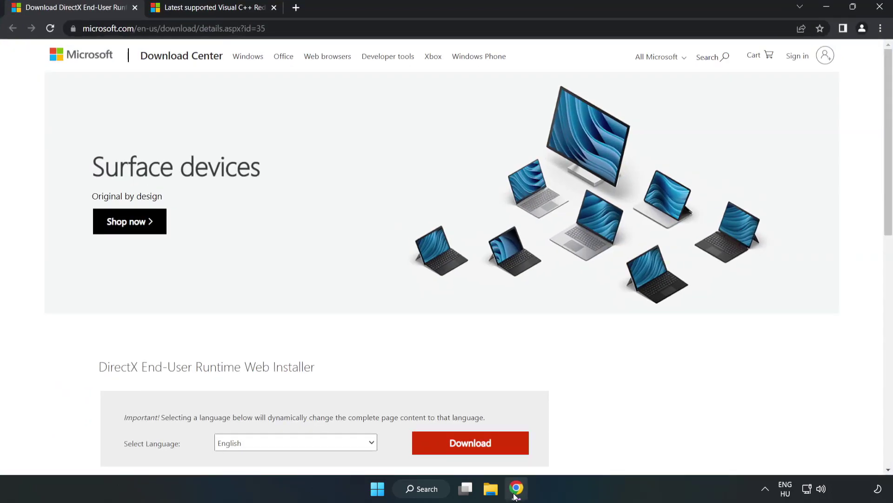
pyautogui.click(328, 27)
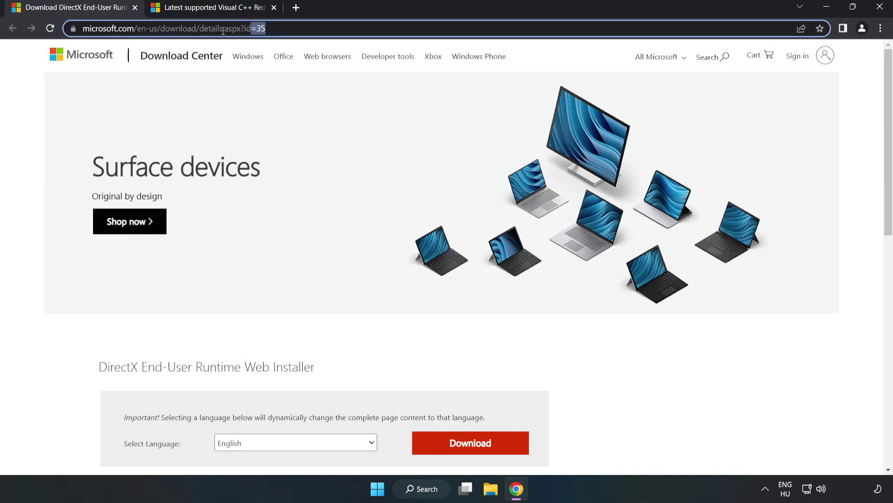
pyautogui.click(329, 28)
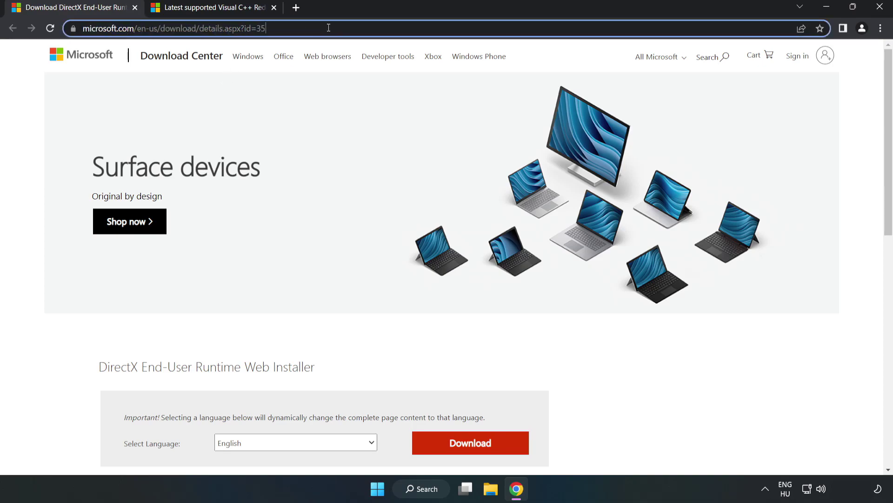
pyautogui.click(35, 106)
pyautogui.scroll(-3, 487, 300)
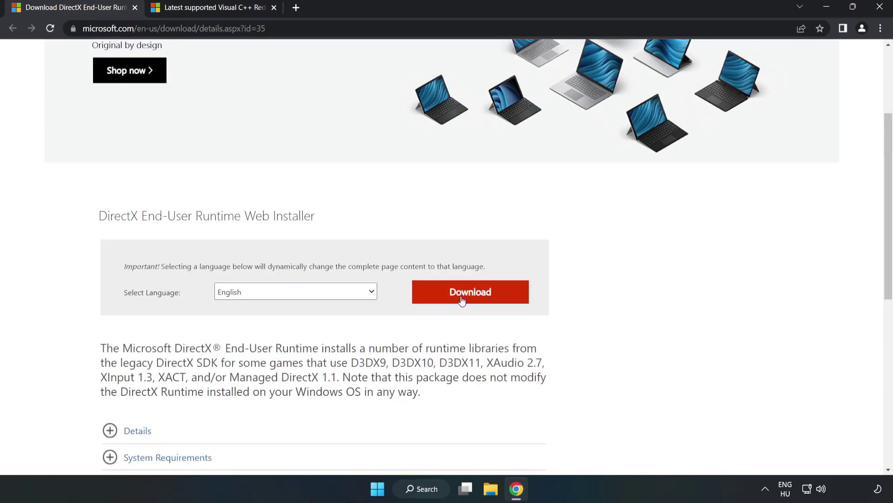
pyautogui.click(475, 300)
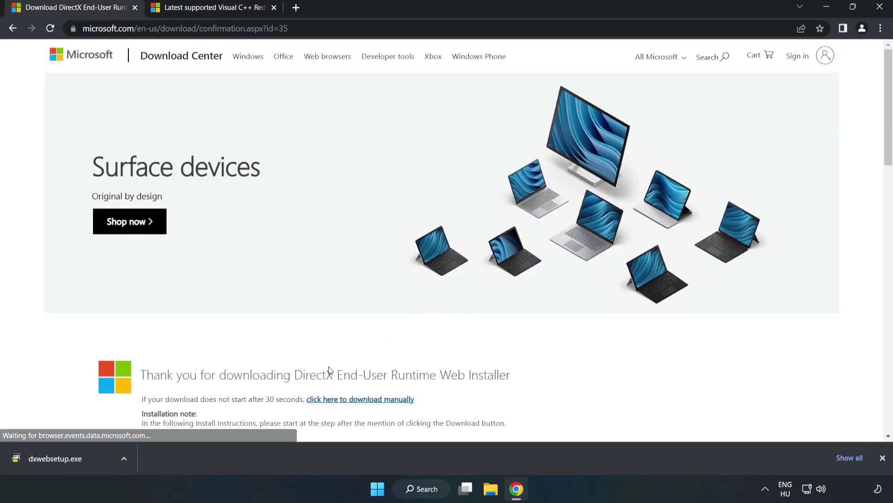
# Run dxwebsetup.exe, accept the license agreement, and go through the DirectX setup wizard to the finish
pyautogui.click(66, 459)
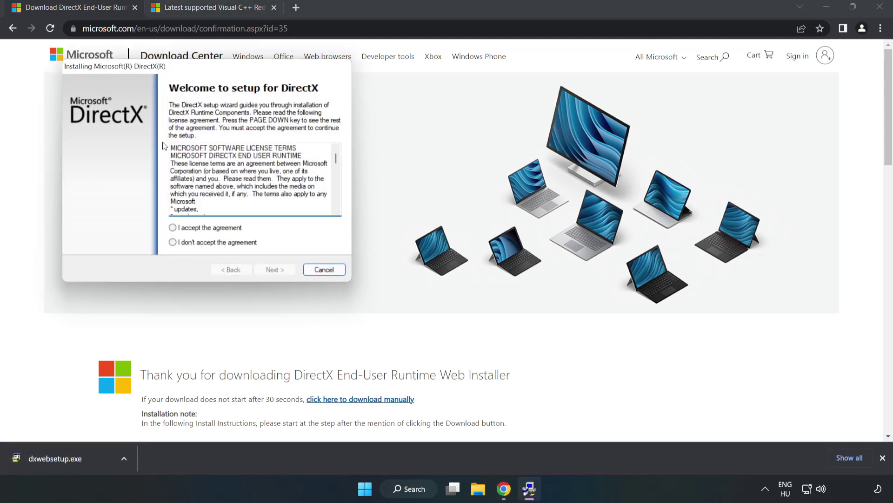
pyautogui.moveTo(202, 76); pyautogui.dragTo(434, 154)
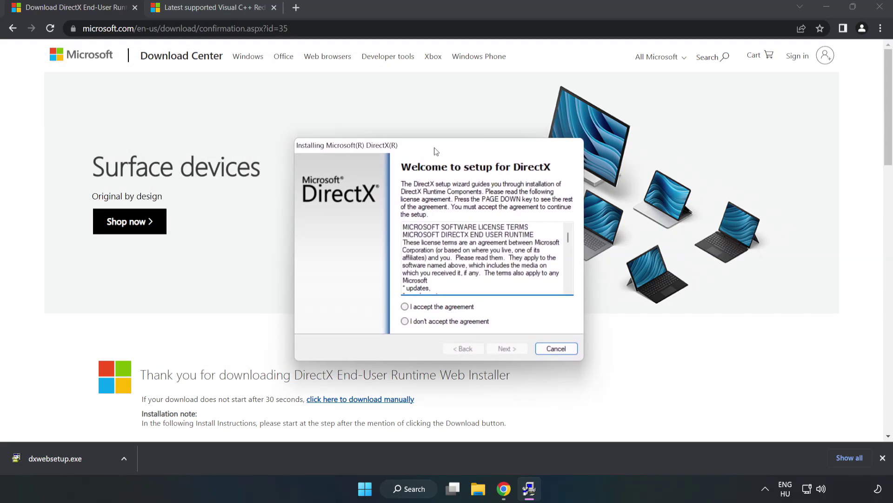
pyautogui.moveTo(568, 237); pyautogui.dragTo(560, 291)
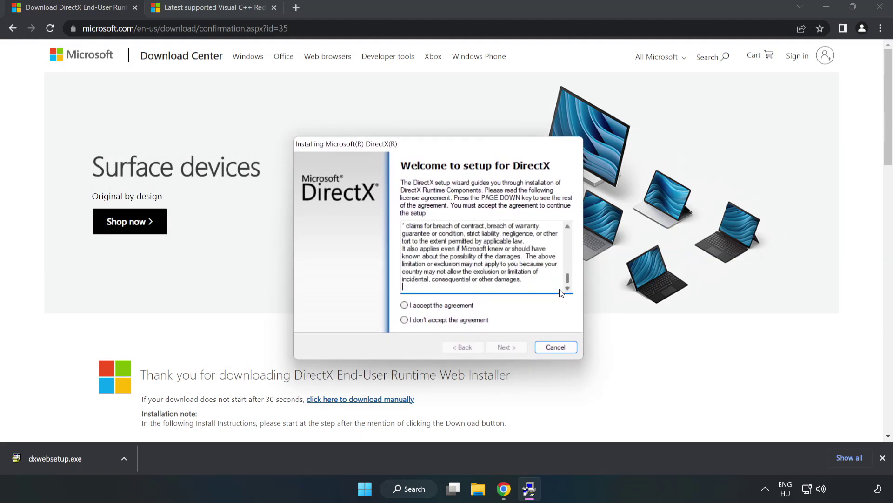
pyautogui.click(414, 306)
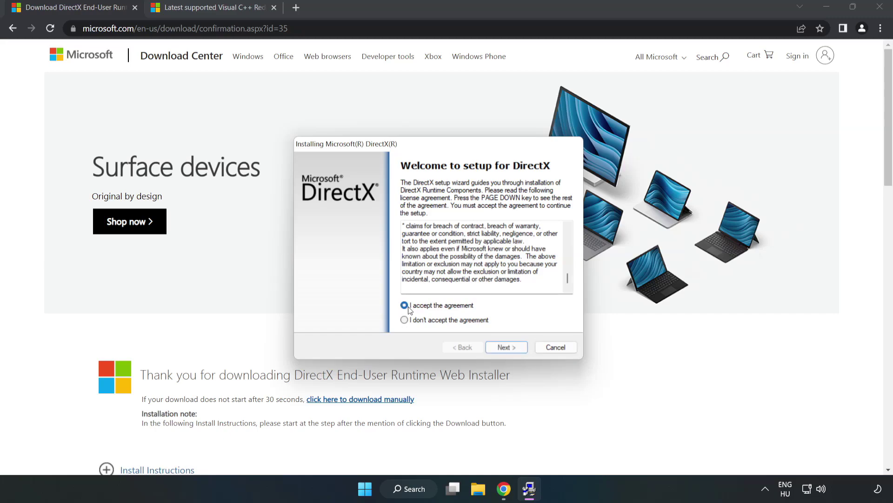
pyautogui.click(510, 348)
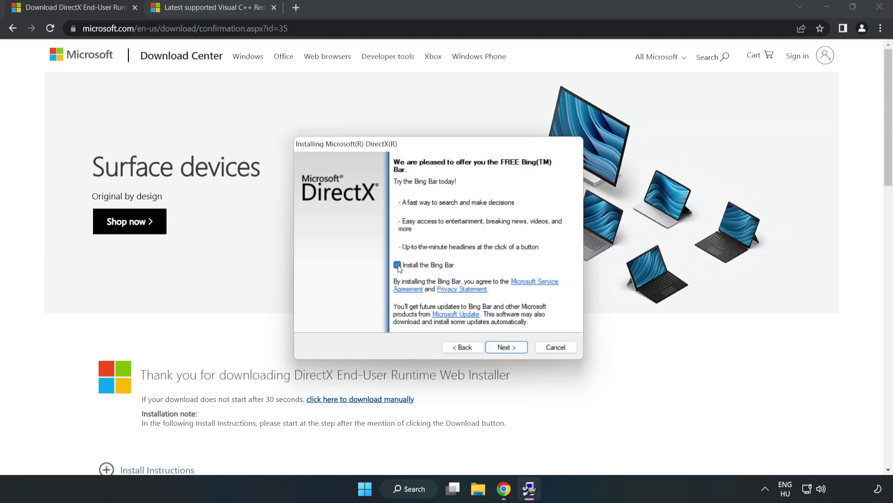
pyautogui.click(513, 348)
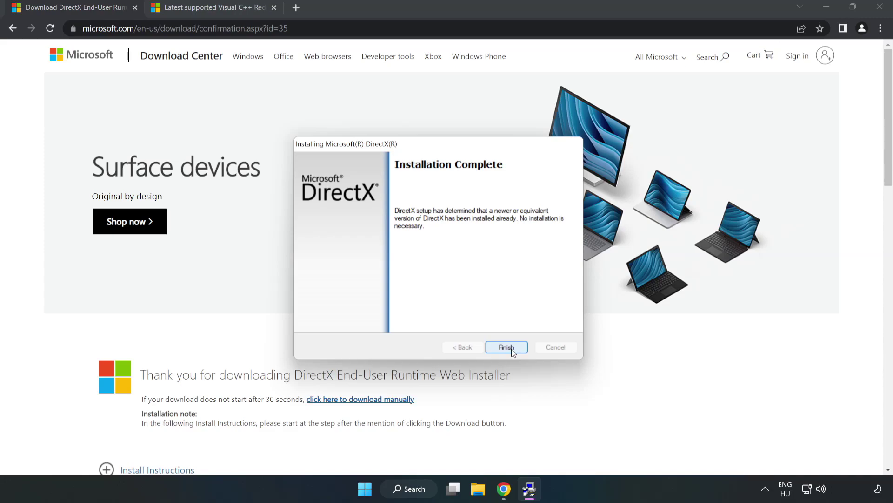
pyautogui.click(512, 348)
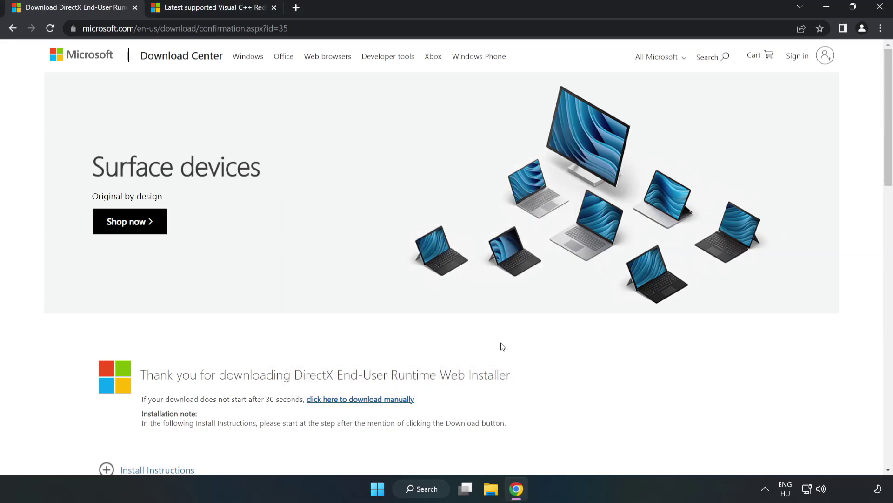
# Close the DirectX page and download the ARM64, X86 and X64 Visual C++ Redistributables for Visual Studio 2015, 2017, 2019 and 2022
pyautogui.click(134, 8)
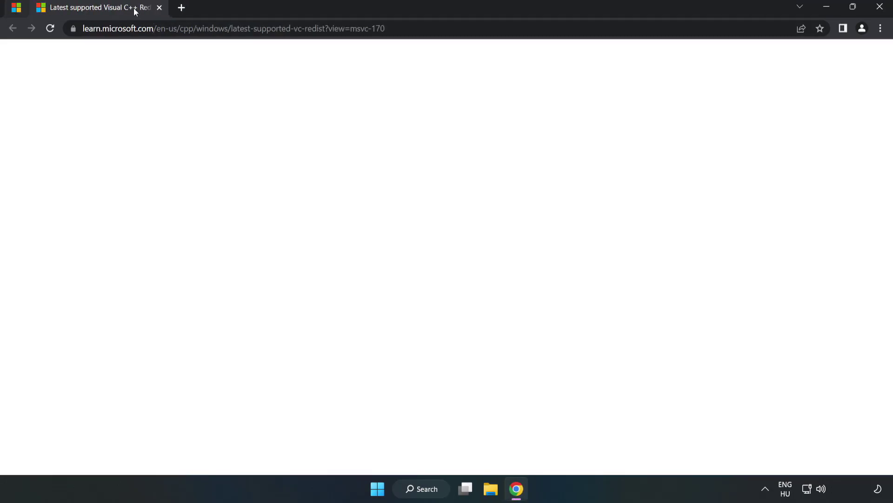
pyautogui.click(403, 28)
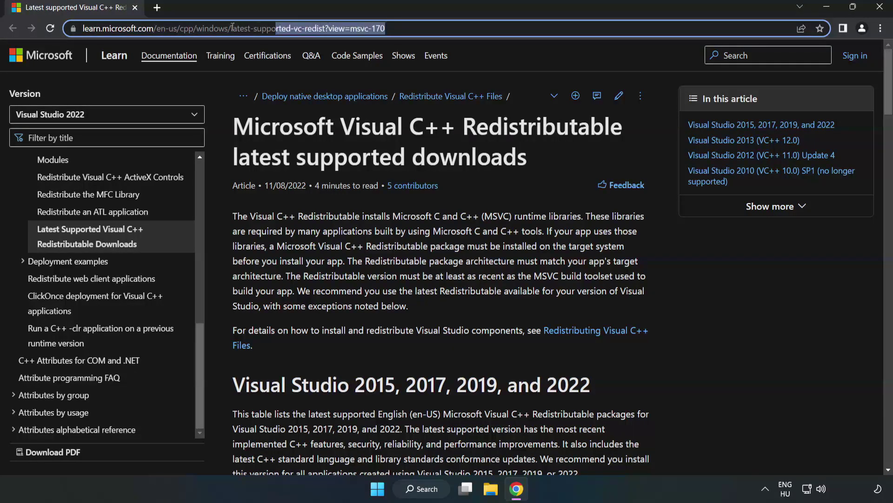
pyautogui.click(373, 151)
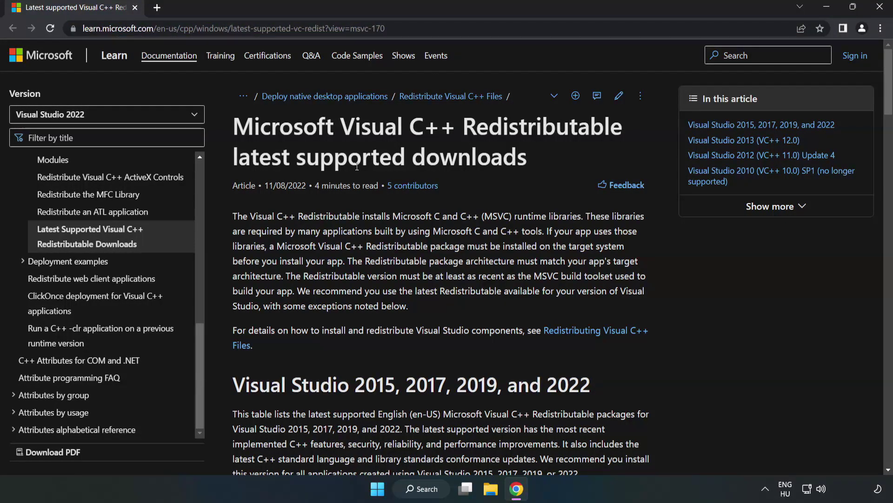
pyautogui.scroll(-6, 357, 167)
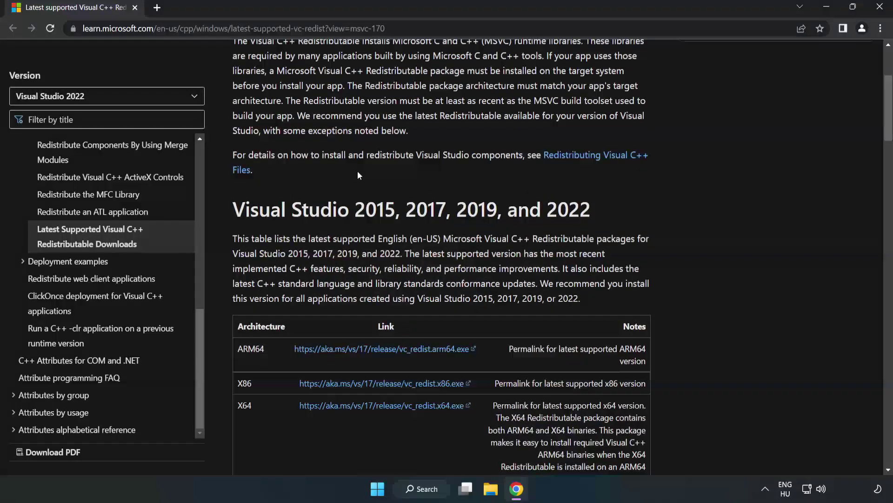
pyautogui.scroll(-2, 360, 175)
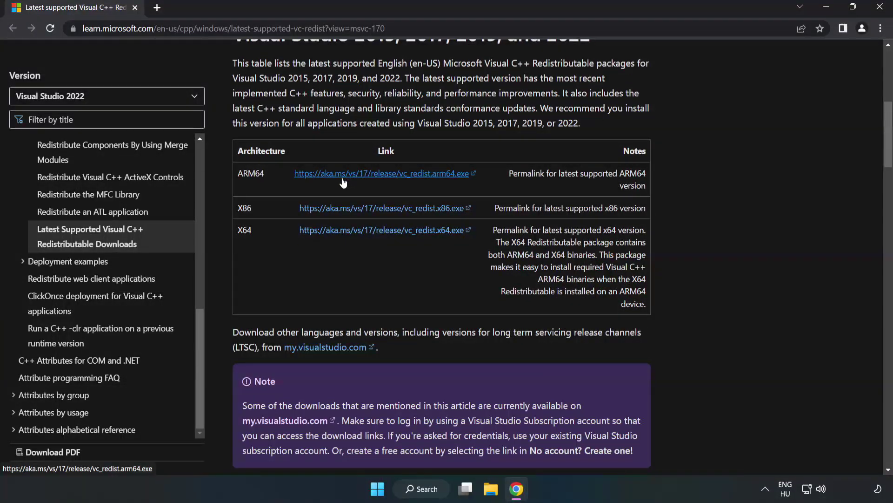
pyautogui.scroll(3, 344, 176)
pyautogui.moveTo(231, 95); pyautogui.dragTo(591, 94)
pyautogui.click(447, 175)
pyautogui.click(361, 232)
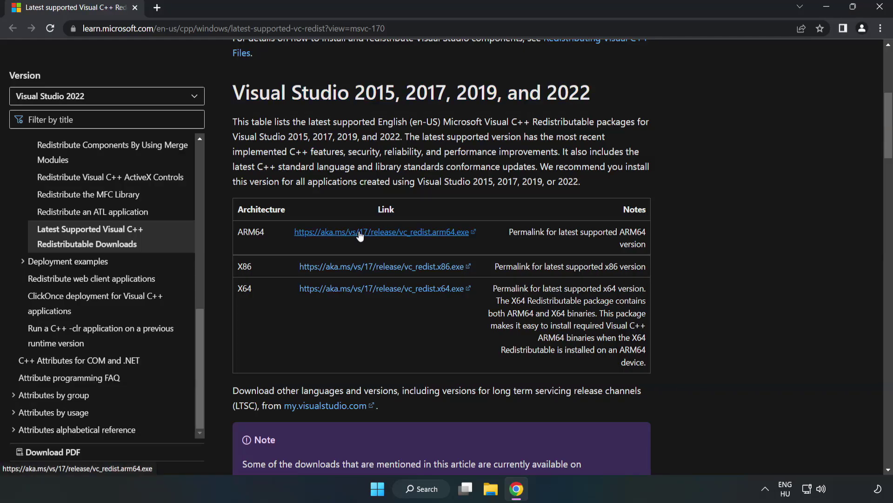
pyautogui.click(361, 272)
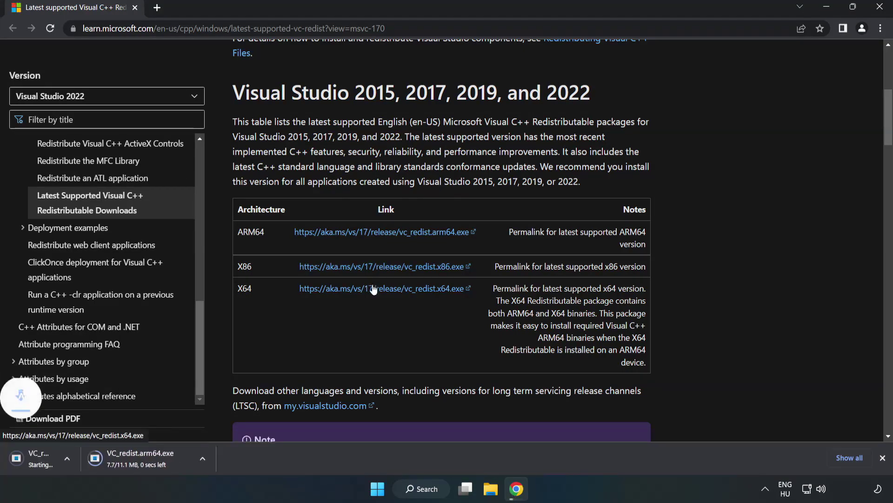
pyautogui.click(375, 290)
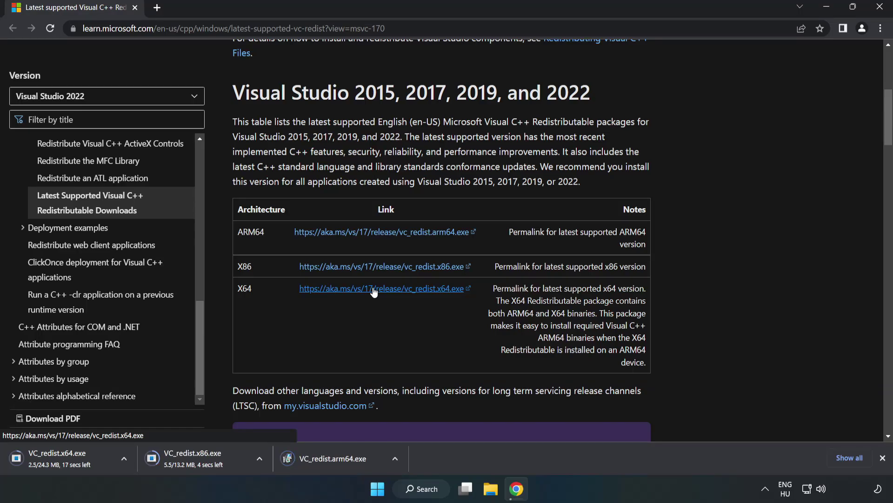
# Run VC_redist.arm64.exe, agree to the license terms and conditions, and install the Arm64 redistributable
pyautogui.click(341, 458)
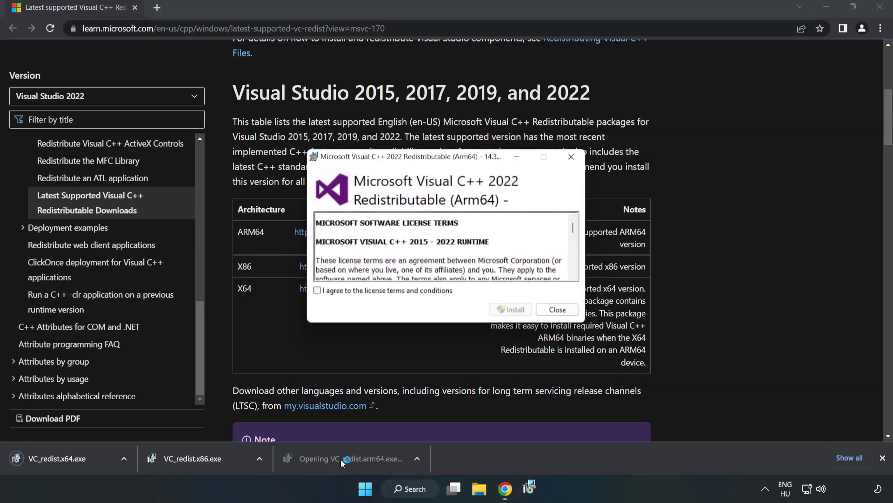
pyautogui.moveTo(573, 227); pyautogui.dragTo(576, 267)
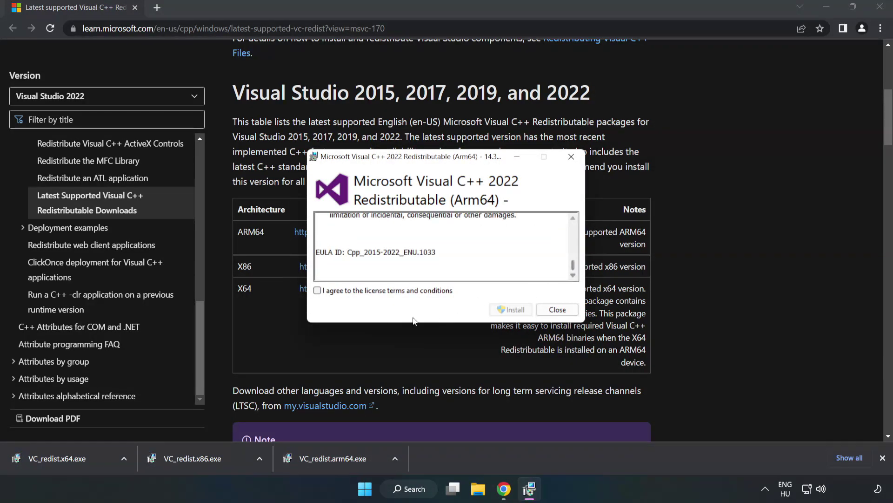
pyautogui.click(317, 290)
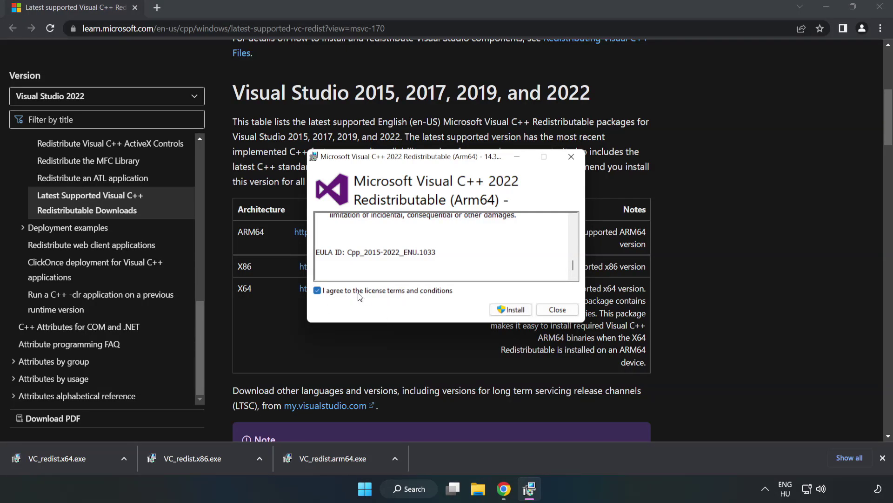
pyautogui.click(512, 309)
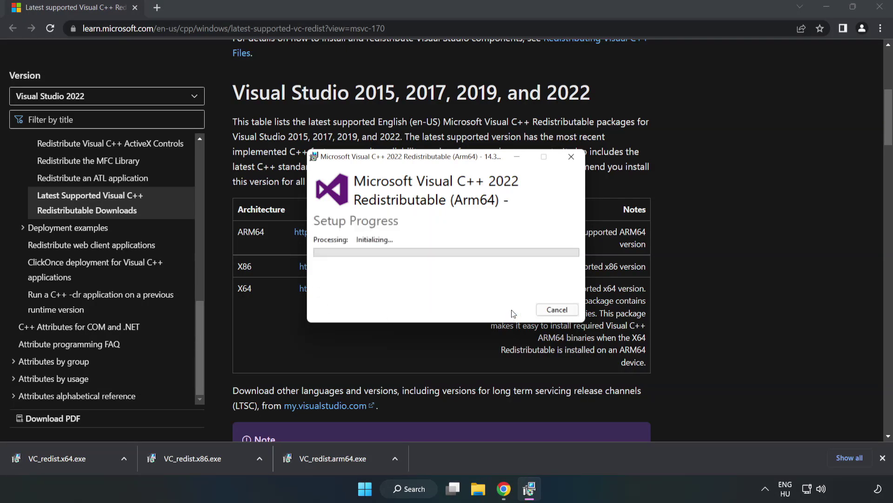